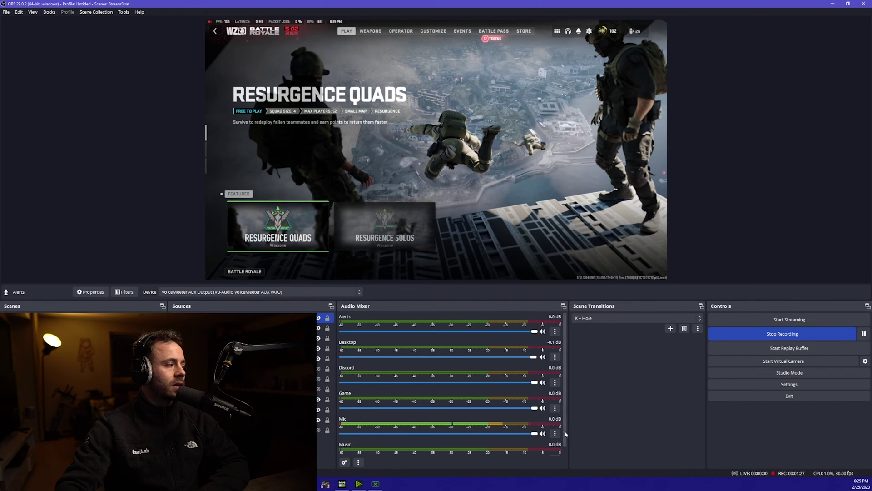
- Open the Mic's audio filters and add a Gain filter boosted to about 6.40 dB
left_click(554, 433)
left_click(586, 407)
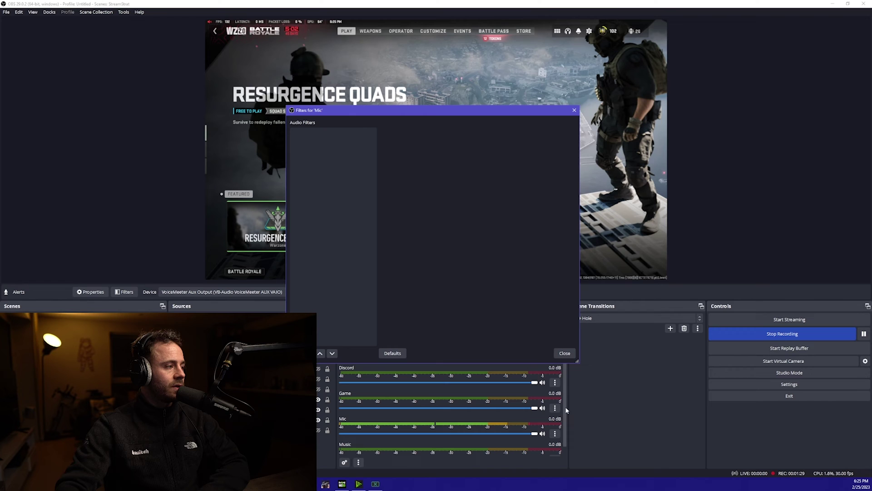
left_click(297, 353)
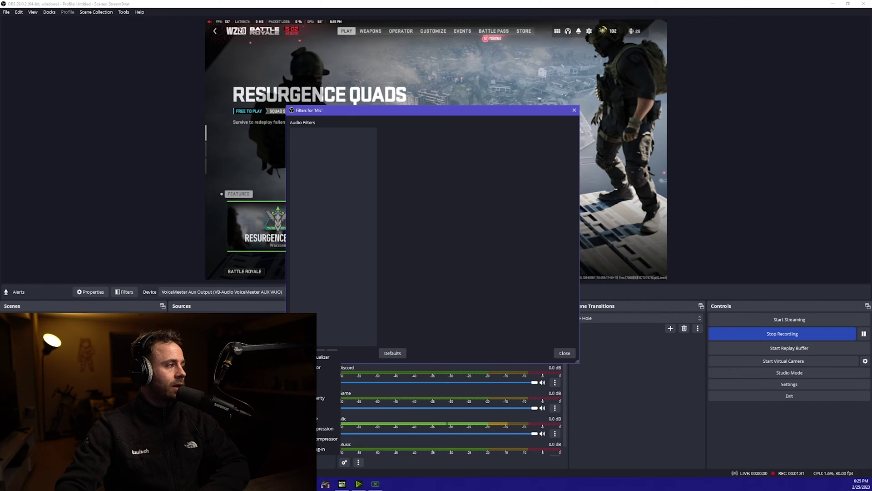
left_click(320, 389)
key("Return")
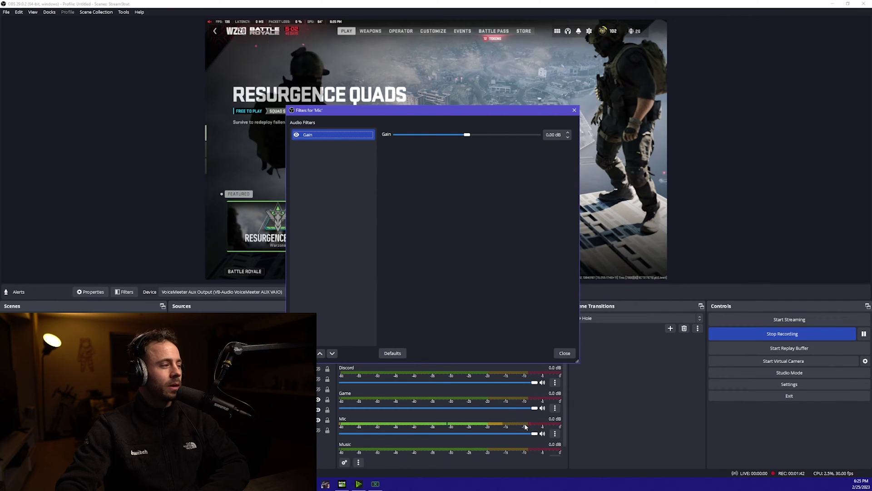
left_click_drag(467, 134, 485, 137)
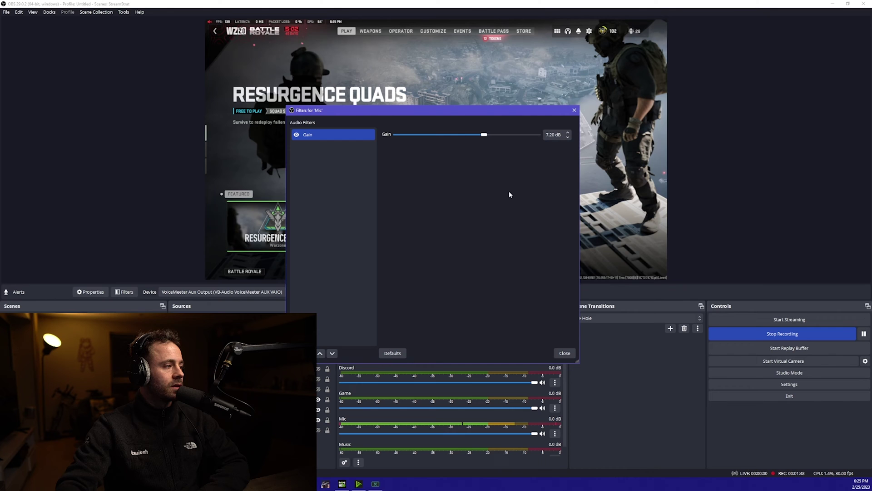
left_click_drag(484, 136, 482, 137)
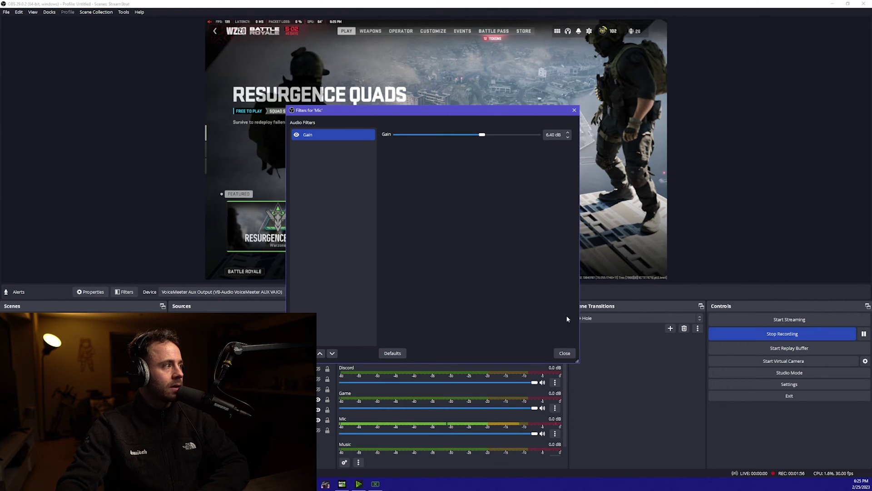
- Add a Noise Suppression filter to the Mic using the RNNoise method instead of Speex
left_click(295, 353)
left_click(324, 434)
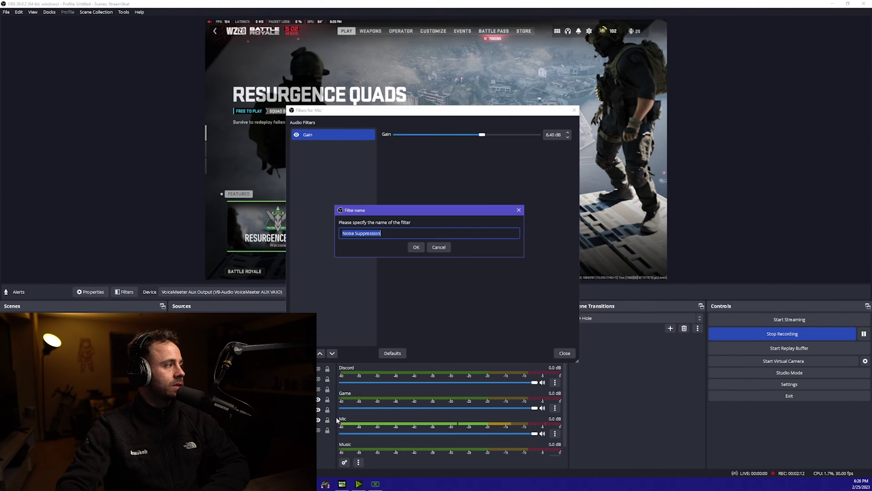
left_click(415, 248)
left_click(568, 135)
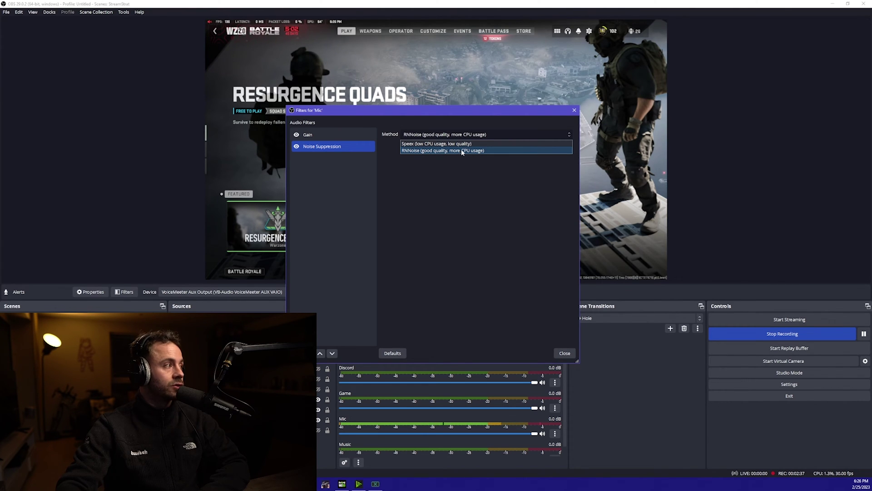
left_click(436, 144)
left_click(455, 135)
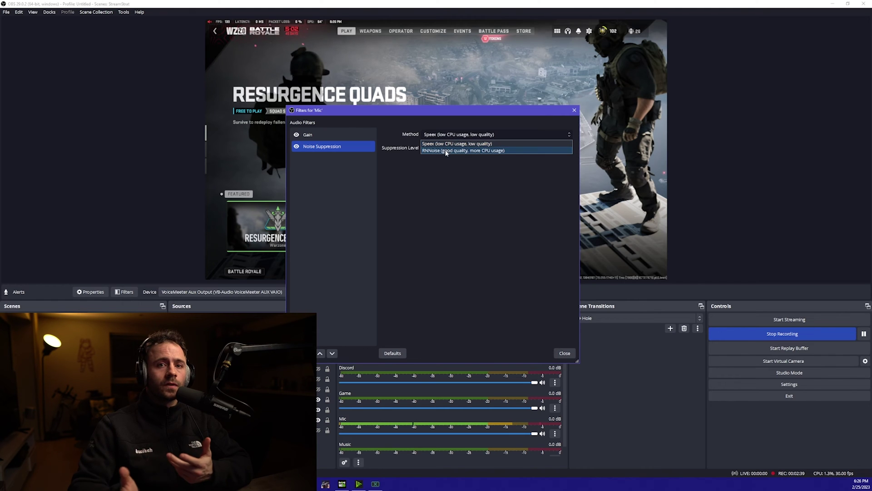
left_click(446, 151)
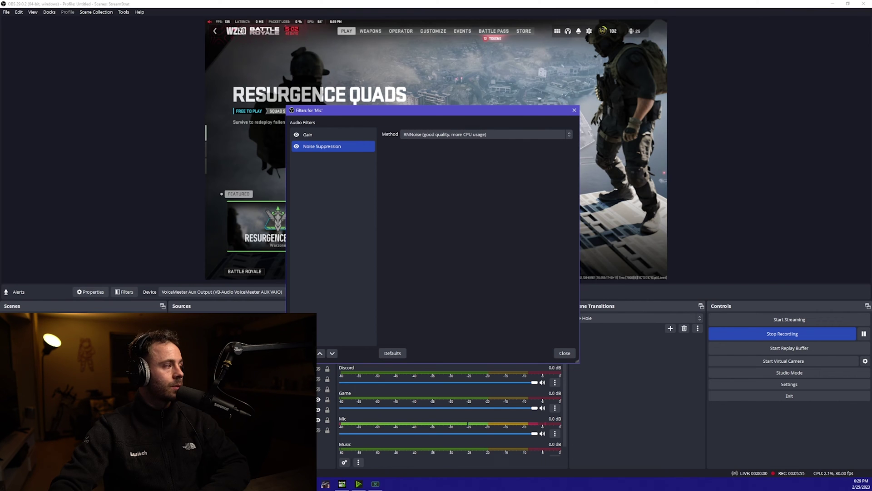
- Add a 3-Band Equalizer filter to the Mic with its default name
left_click(296, 353)
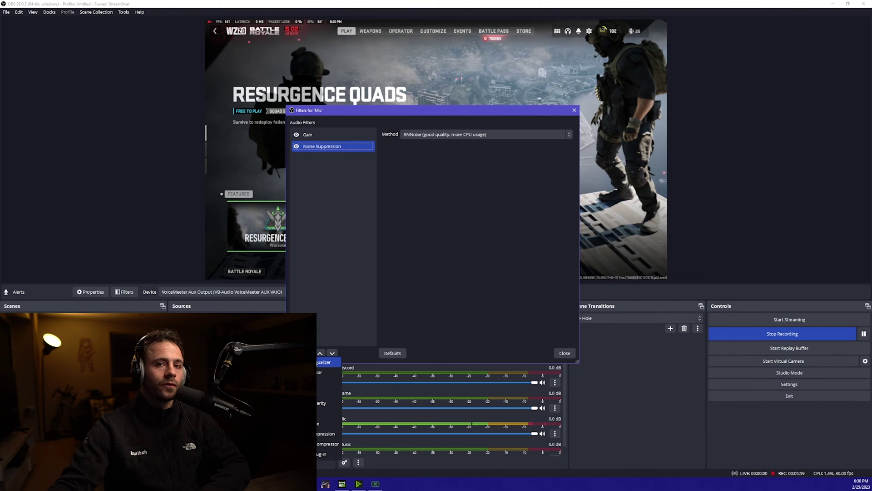
left_click(300, 362)
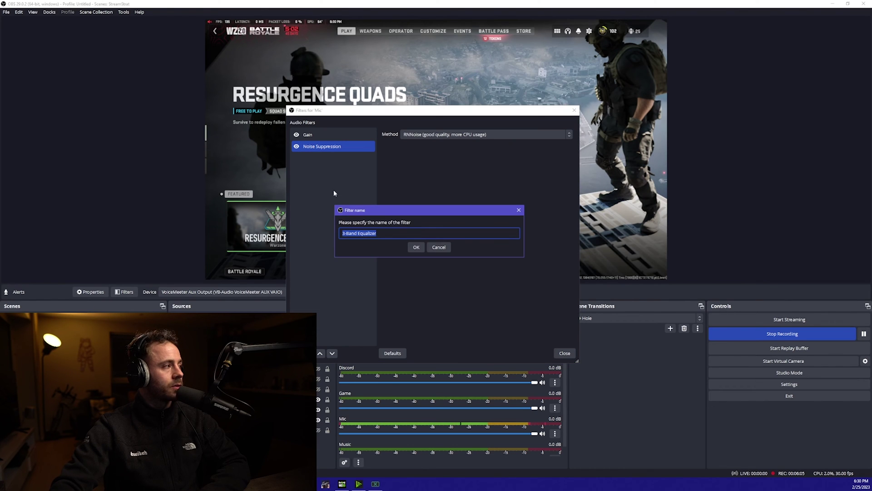
left_click(419, 247)
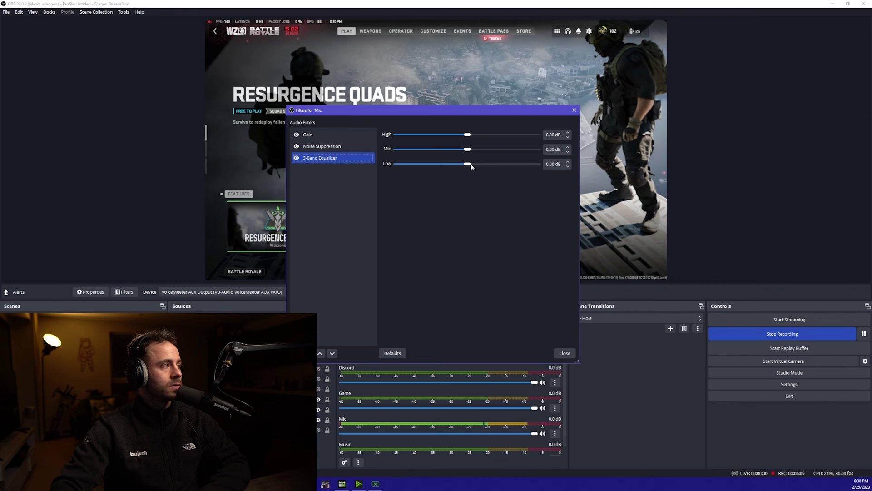
- Try a VST 2.x Plug-in filter loaded with the reaeq-standalone plug-in, then close its editor
left_click(296, 353)
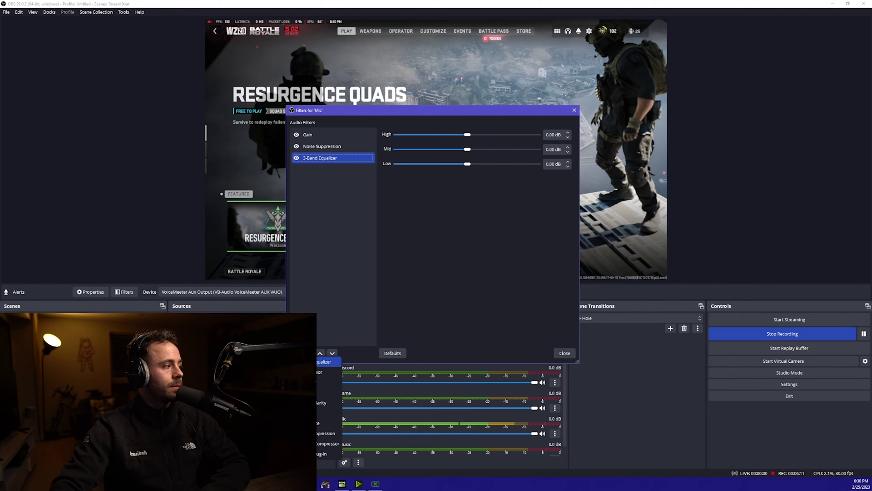
left_click(323, 453)
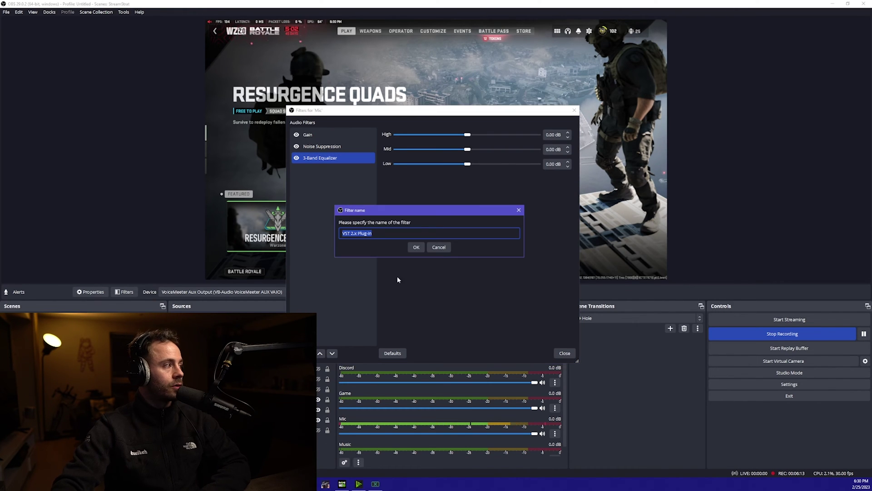
left_click(416, 247)
left_click(452, 135)
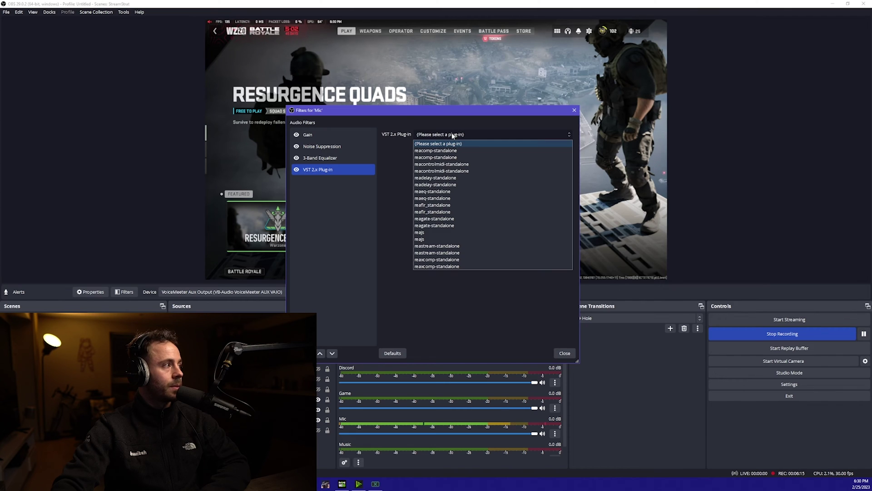
left_click(438, 192)
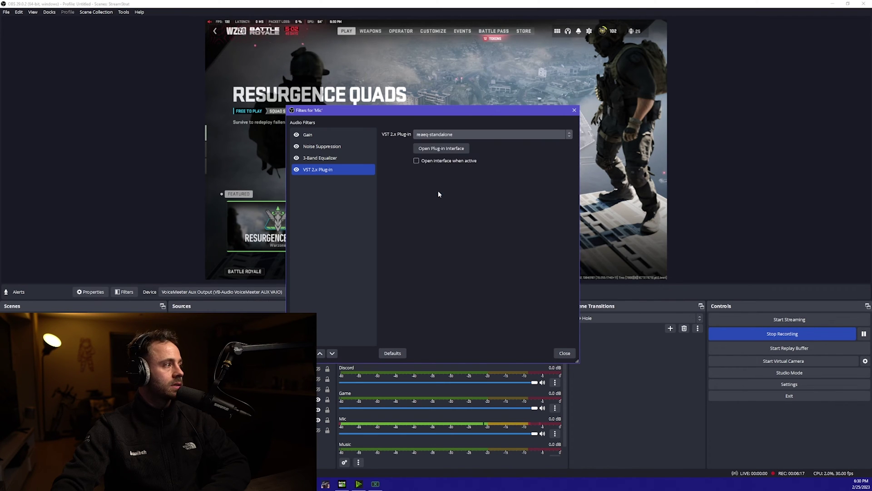
left_click(443, 148)
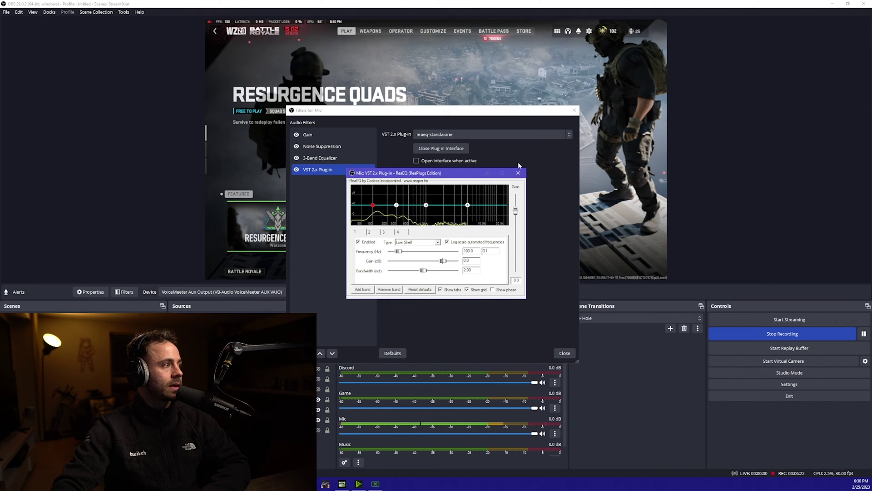
left_click(487, 173)
left_click(347, 172)
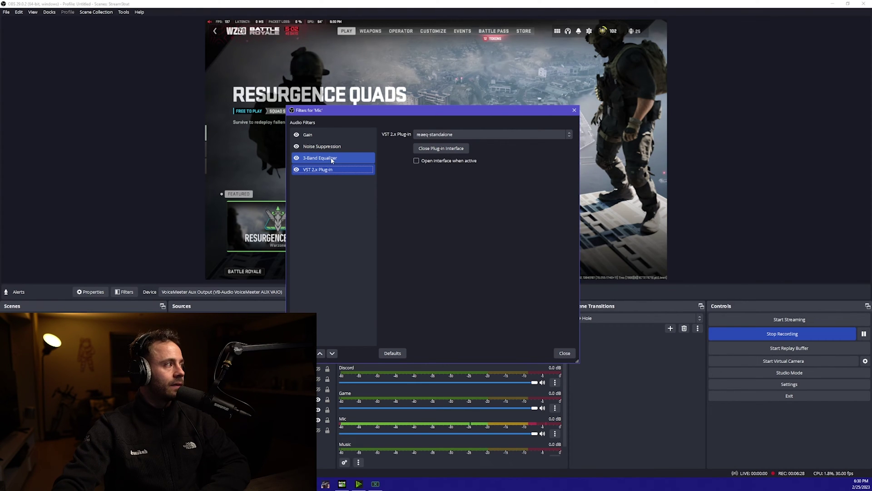
- Check the 3-Band Equalizer, leaving High, Mid and Low at 0.00 dB
left_click(332, 160)
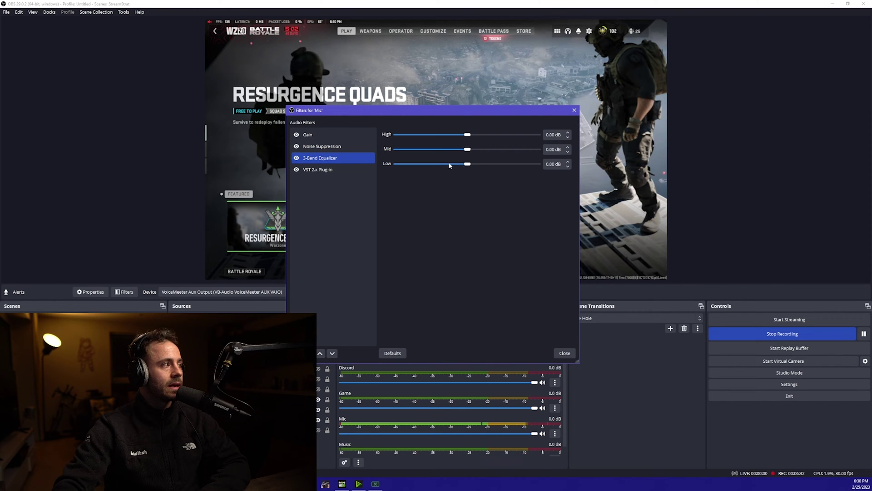
mouse_move(468, 166)
left_mouse_down()
mouse_move(459, 166)
mouse_move(469, 166)
left_mouse_up()
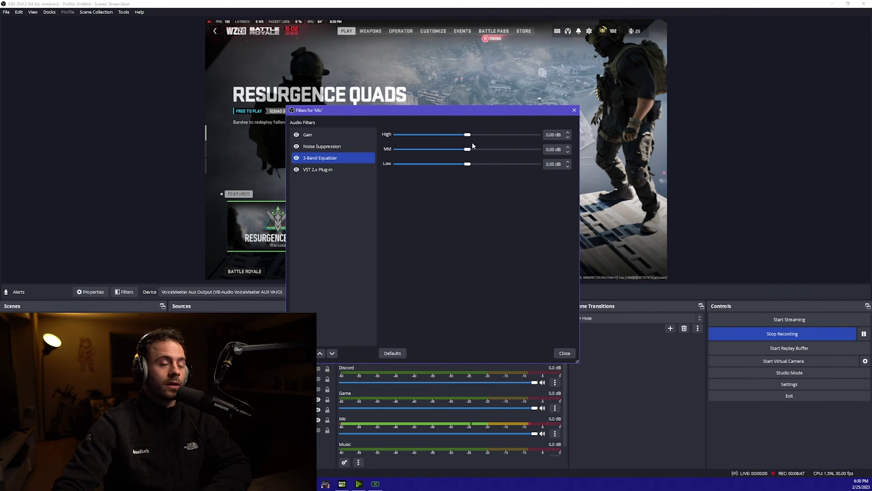
left_click(295, 353)
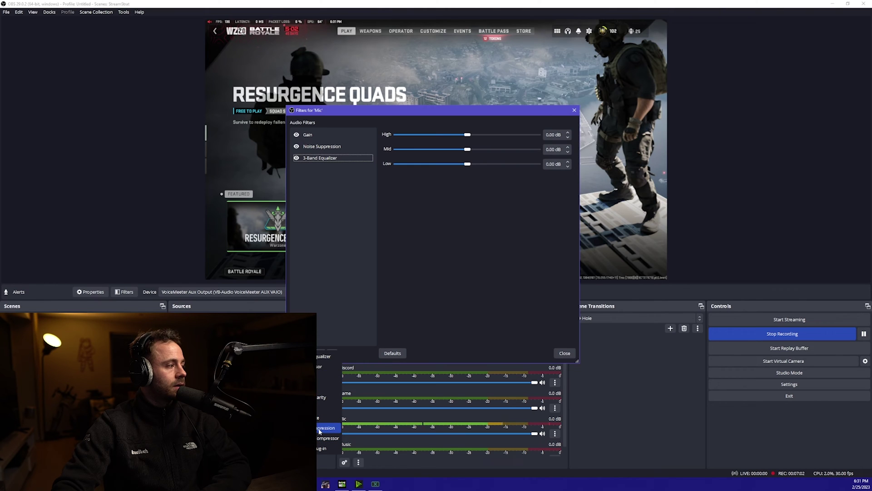
- Add a Mic Compressor with 3.00:1 ratio, -15.10 dB threshold, 3 ms attack, 100 ms release
left_click(324, 366)
key("Return")
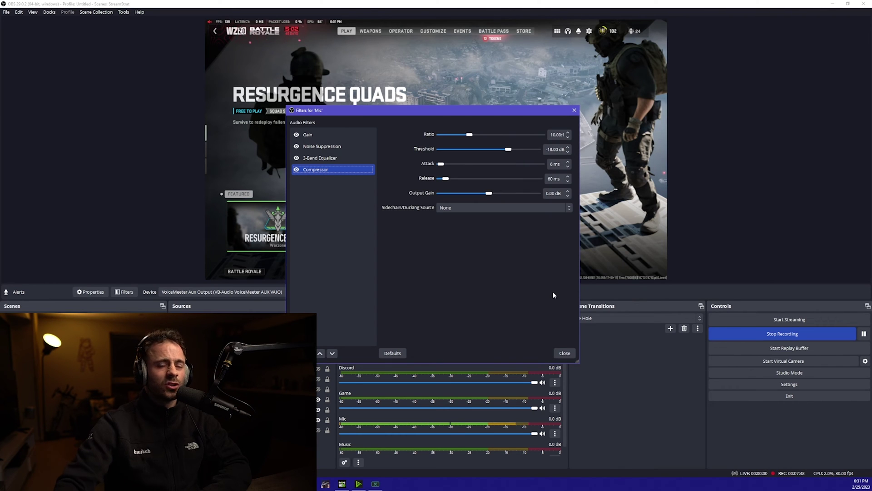
left_click_drag(469, 135, 460, 136)
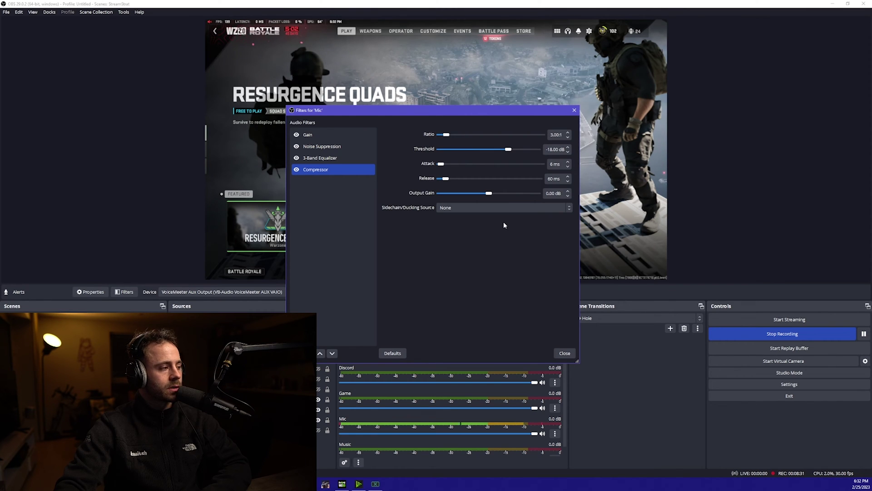
left_click_drag(443, 164, 441, 165)
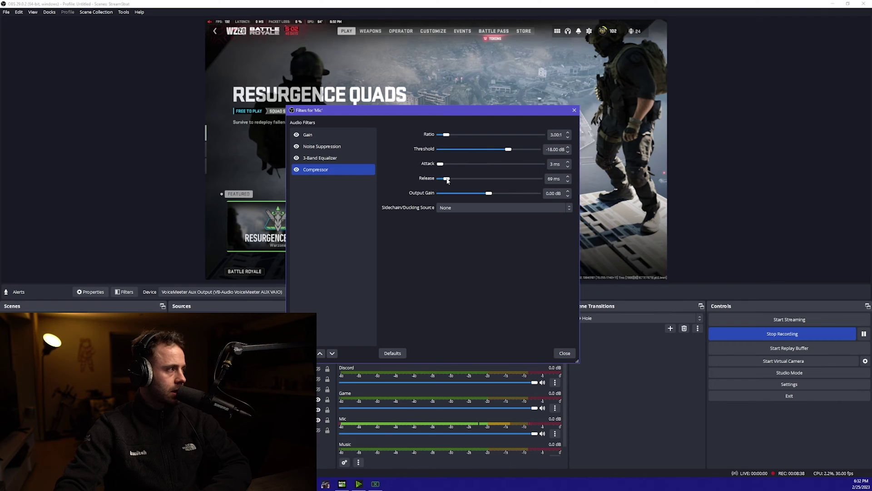
left_click_drag(449, 180, 451, 180)
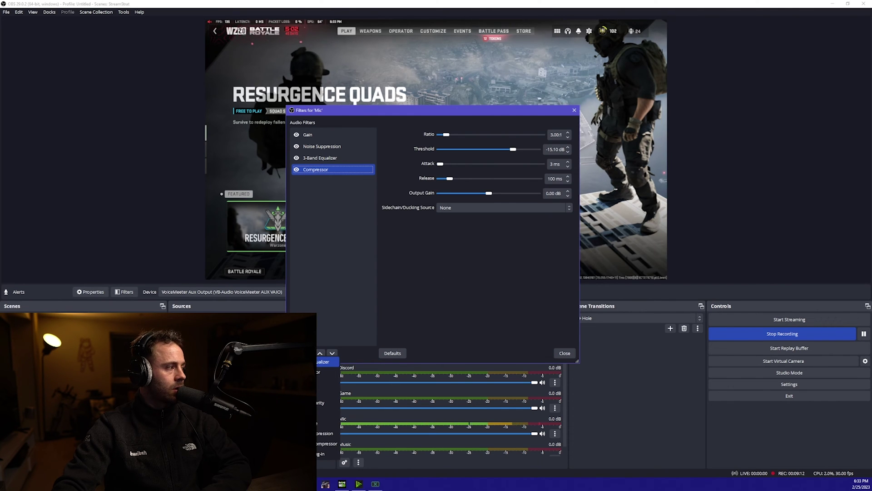
- Add a Limiter to end the Mic chain with a -2.00 dB threshold and 60 ms release
left_click(327, 413)
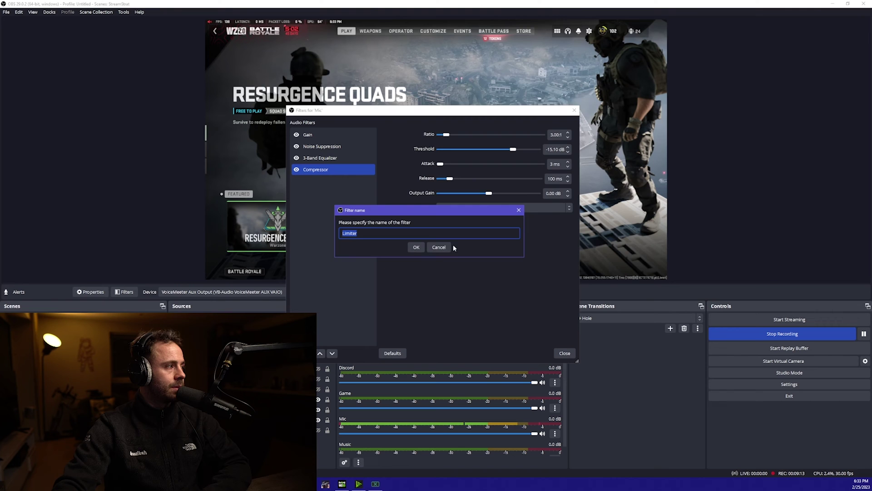
left_click(416, 247)
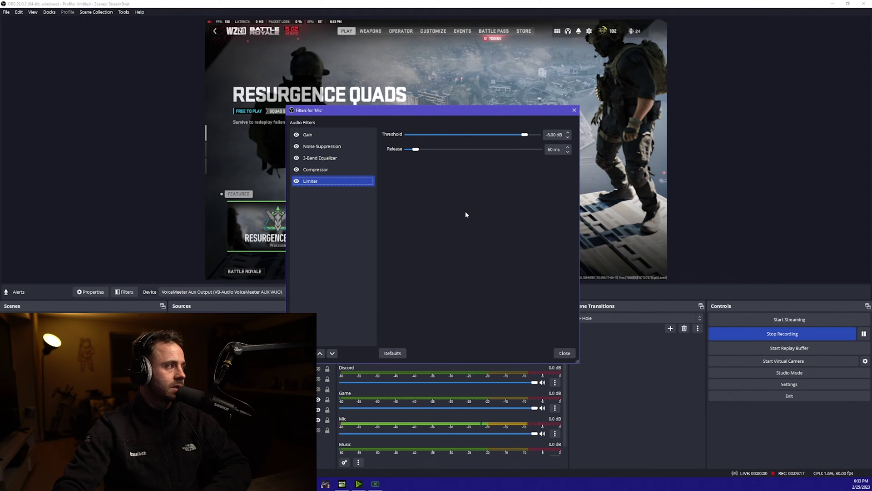
left_click_drag(526, 135, 533, 135)
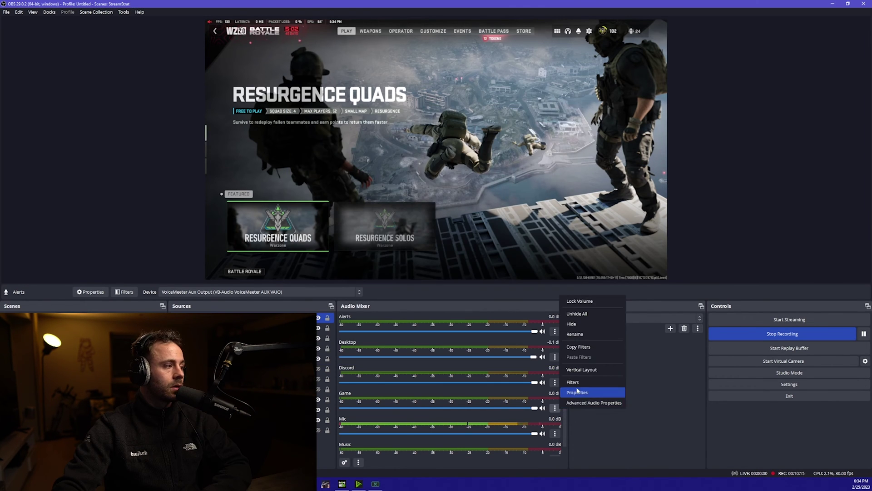
- In the Game filters window, disable the Compressor, Upward Compressor, Gain and Limiter, then close it
left_click(586, 335)
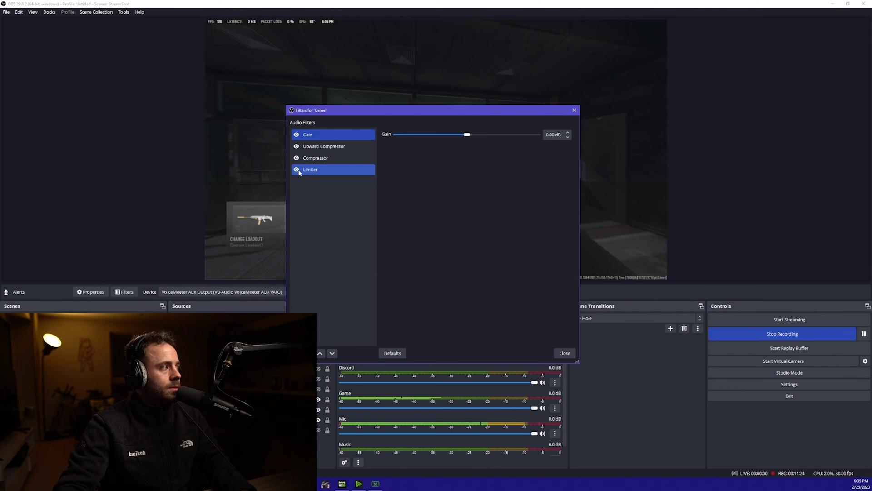
left_click(297, 158)
left_click(296, 146)
left_click(296, 135)
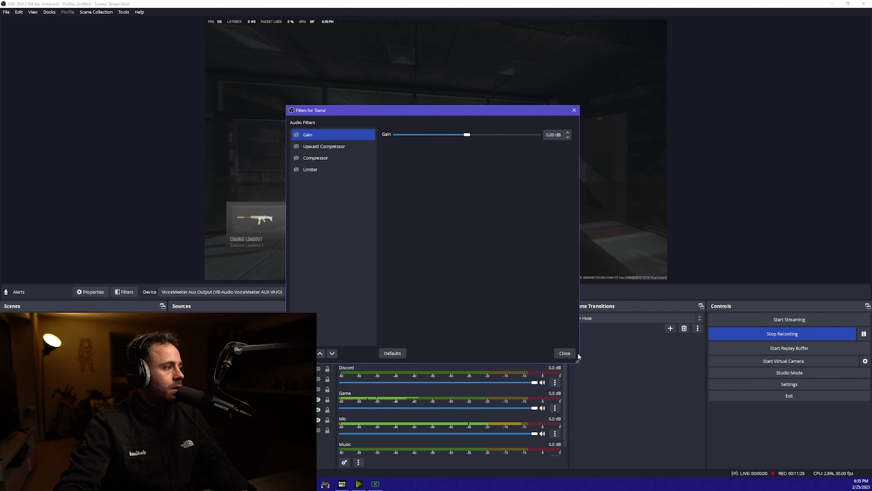
left_click(566, 352)
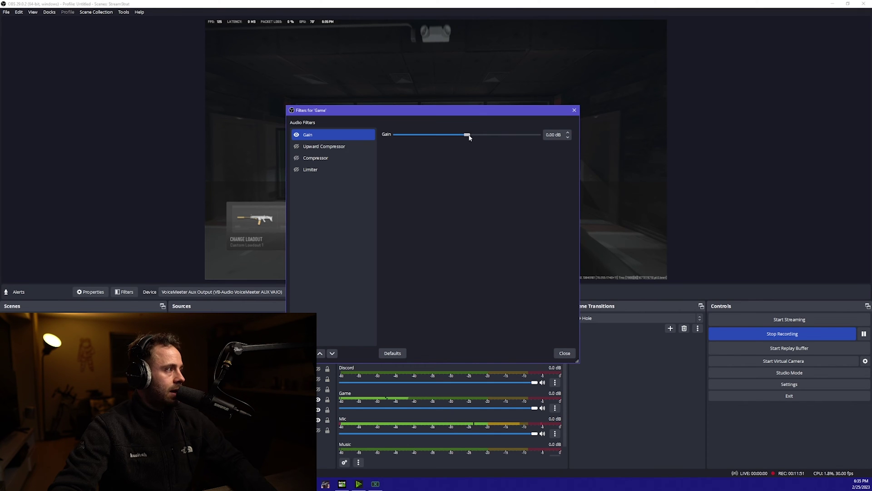
- Lower the Game gain to -8.00 dB and set its Compressor to 4.00:1 ratio, -32.20 dB threshold
left_click_drag(466, 135, 443, 136)
left_click(564, 353)
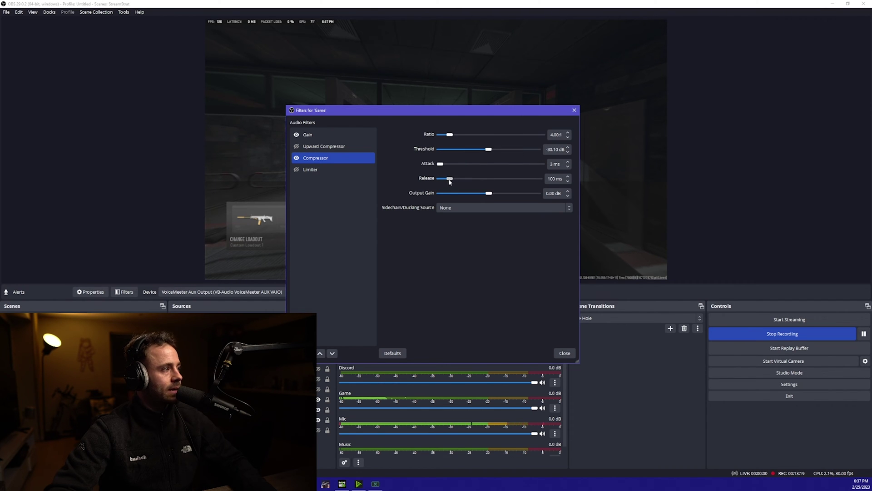
left_click(565, 353)
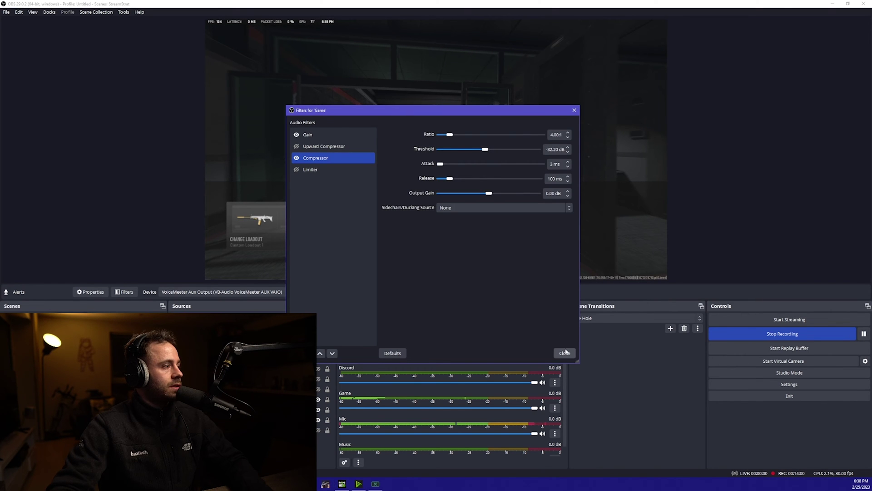
left_click(565, 353)
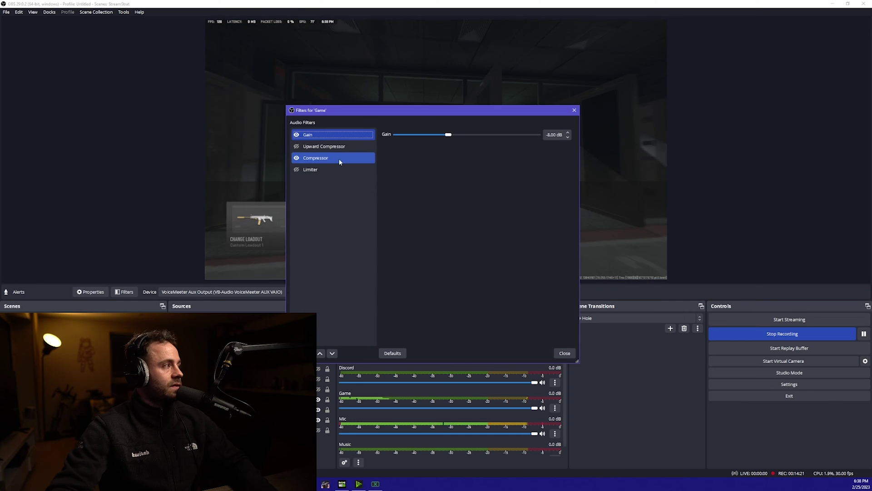
left_click(344, 146)
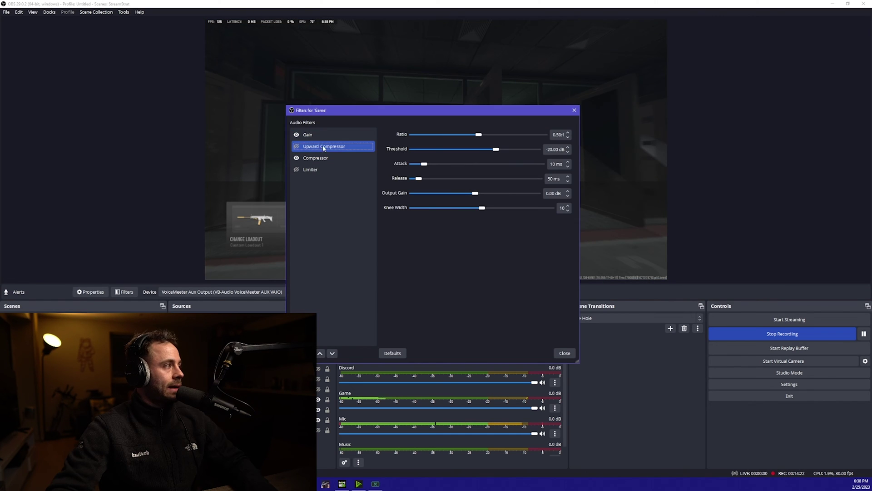
- Enable the Game Upward Compressor with a -44.60 dB threshold and 0.50:1 ratio
left_click(297, 146)
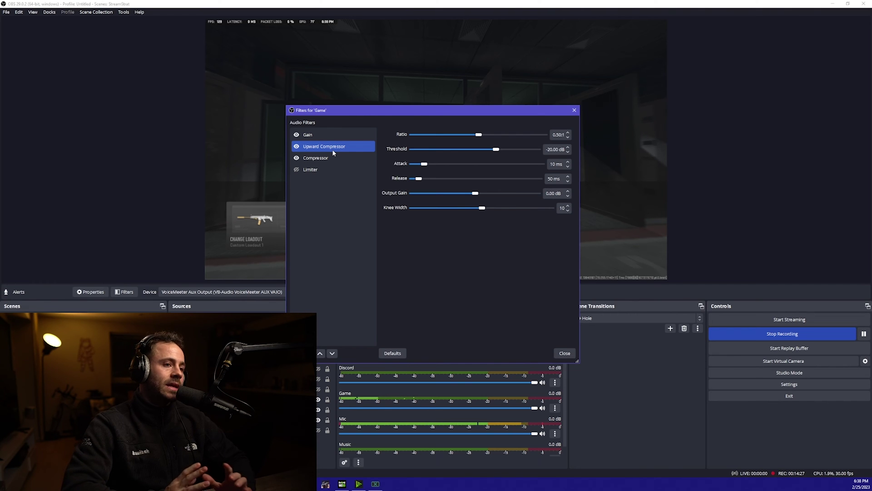
mouse_move(460, 110)
left_mouse_down()
mouse_move(467, 88)
mouse_move(462, 102)
left_mouse_up()
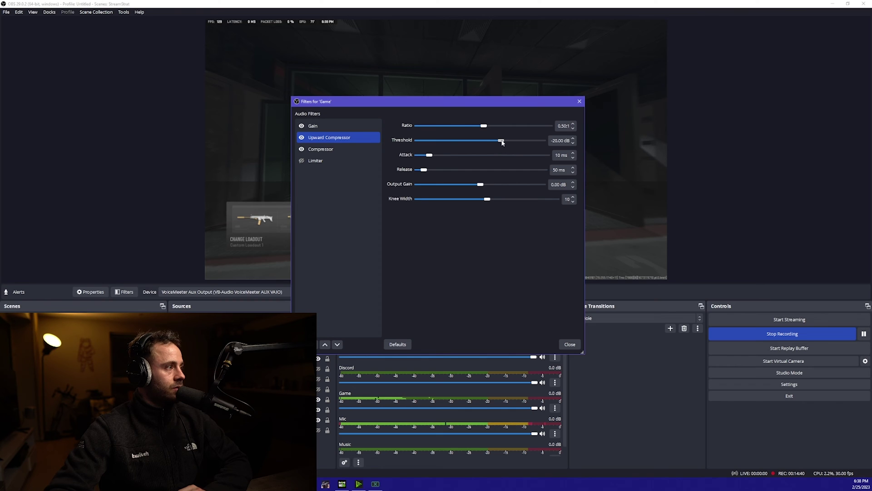
left_click_drag(459, 141, 430, 170)
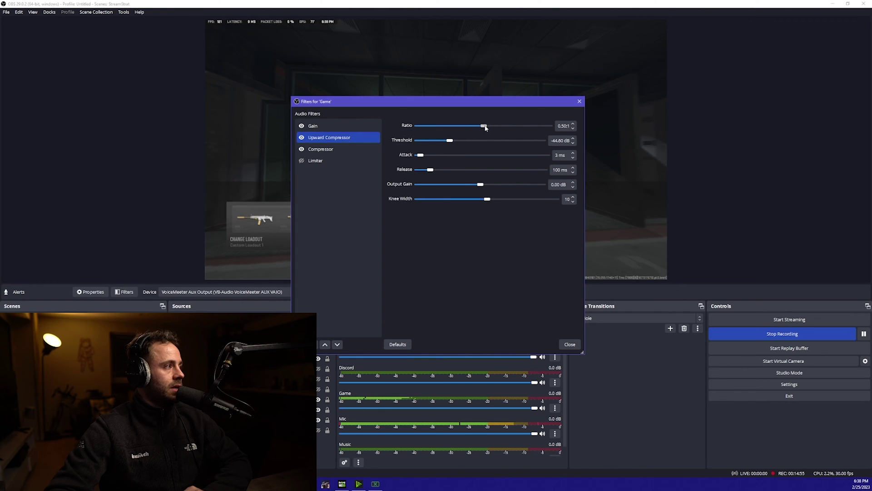
left_click_drag(485, 128, 400, 126)
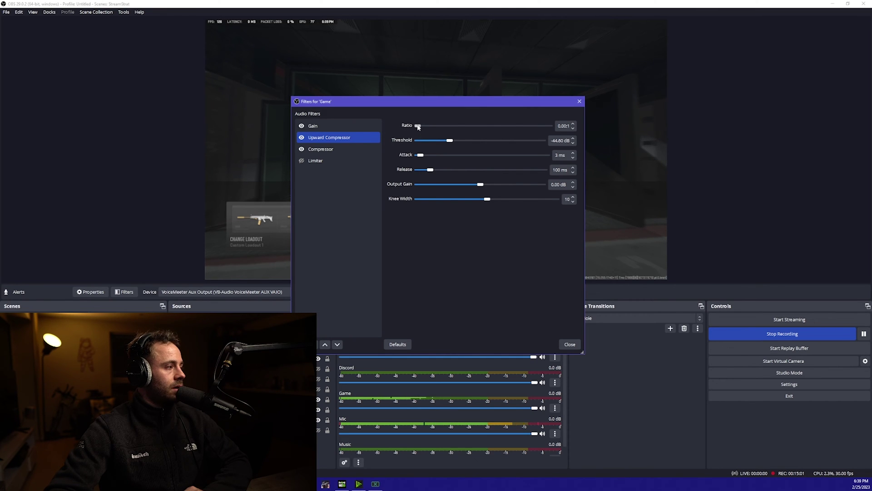
left_click_drag(418, 126, 471, 131)
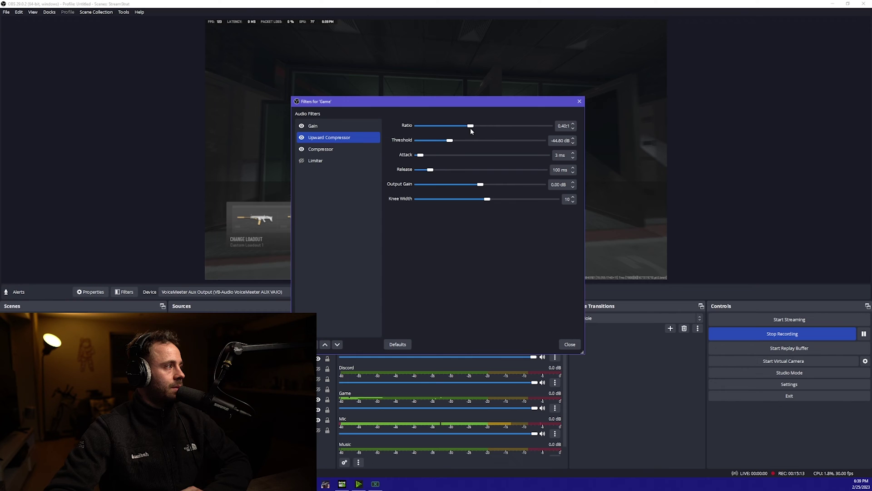
left_click(477, 131)
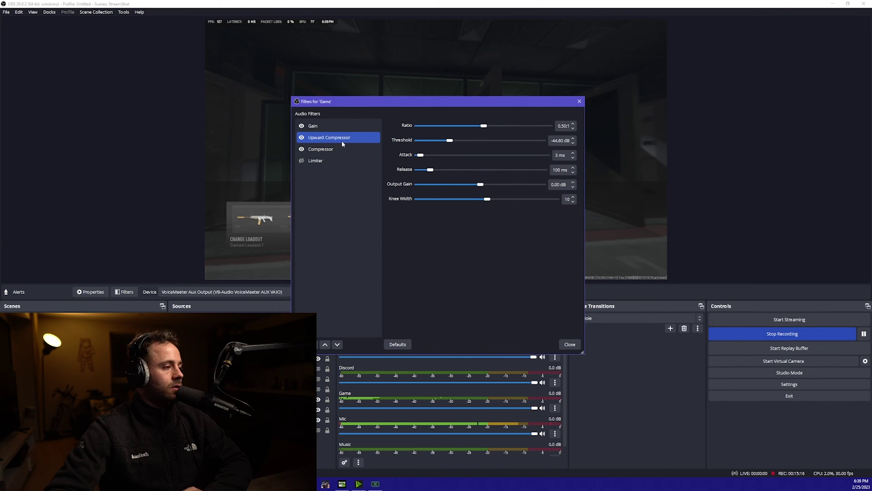
- Turn on the Game Limiter and lower its threshold to -10.10 dB, keeping 60 ms release
left_click(302, 160)
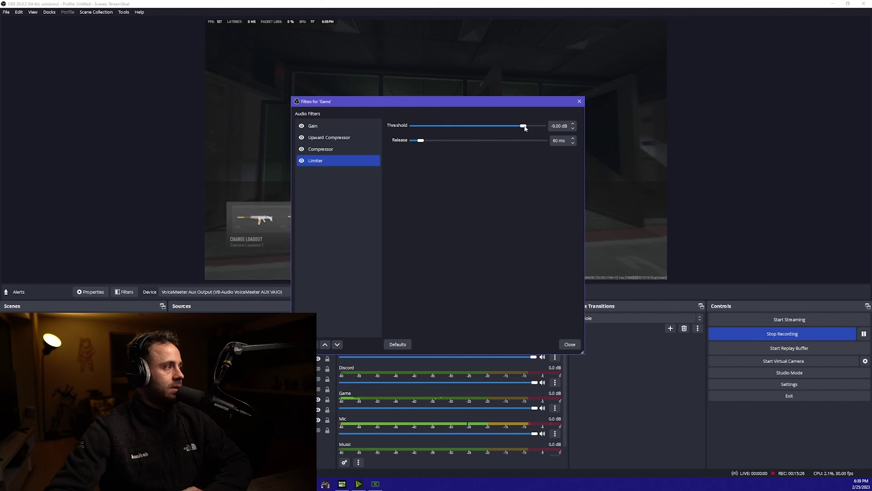
left_click_drag(525, 129, 523, 129)
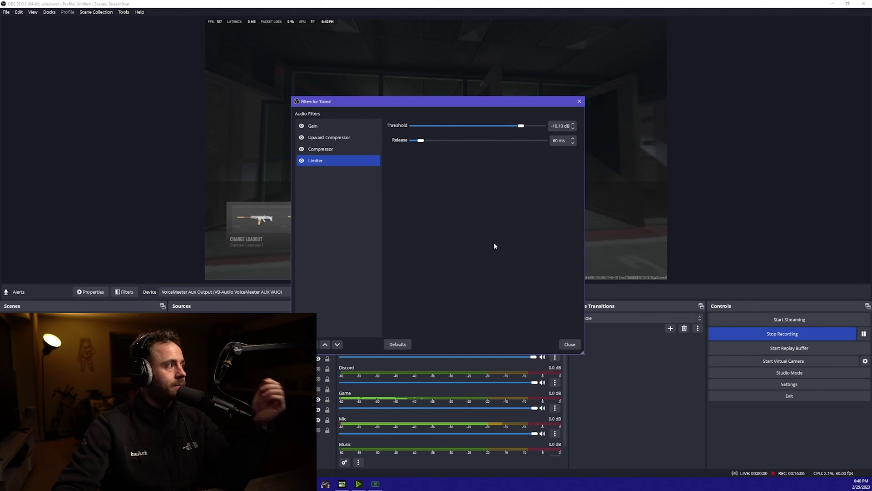
- Close the Game filters and open the Discord source's filters
left_click(570, 343)
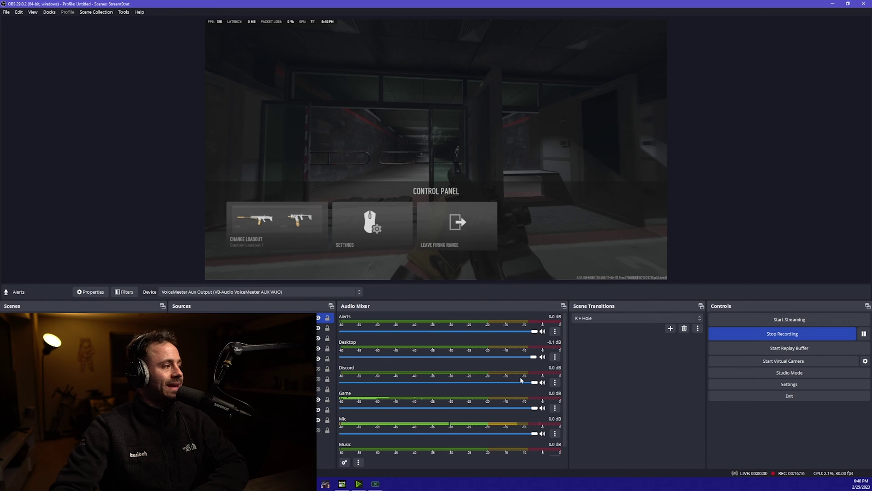
left_click(555, 383)
left_click(587, 358)
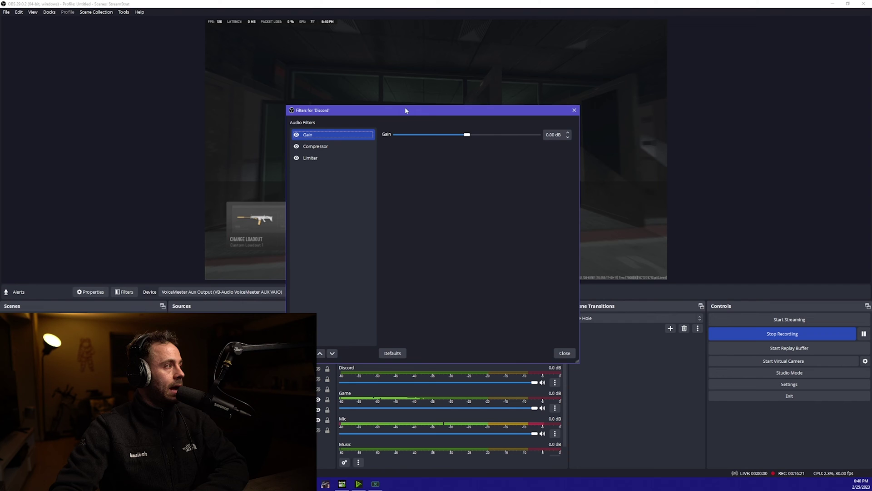
left_click_drag(406, 110, 419, 106)
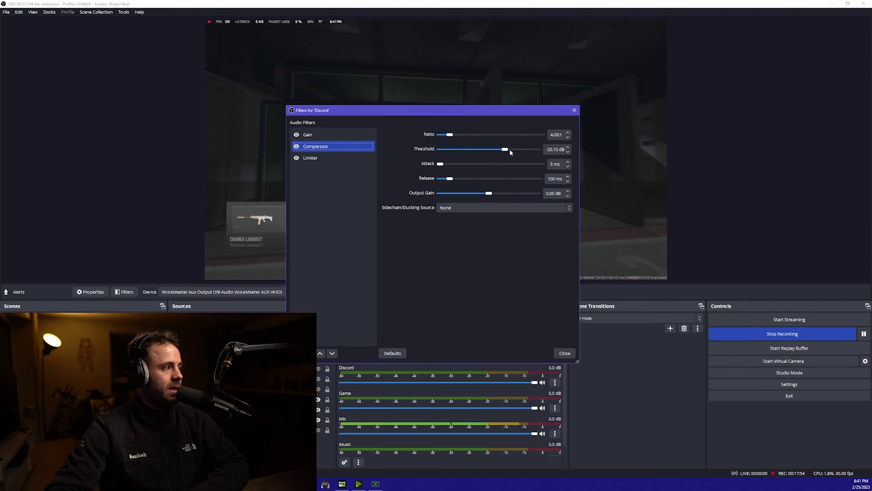
- Set the Discord compressor threshold to -24.00 dB and the limiter threshold to -10.10 dB
left_click_drag(508, 150, 499, 149)
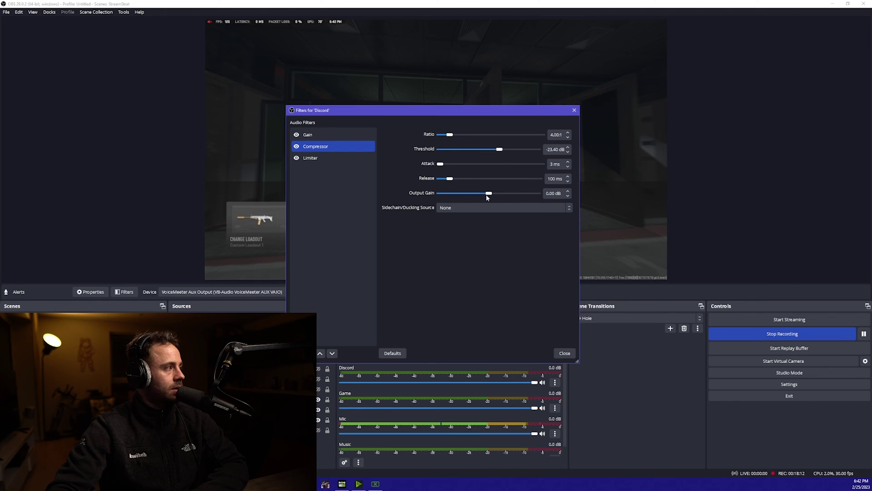
left_click(333, 159)
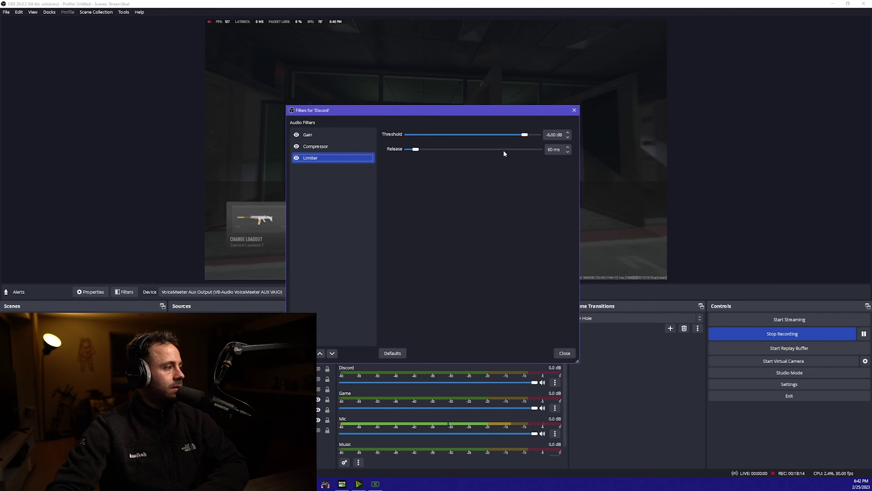
left_click(524, 137)
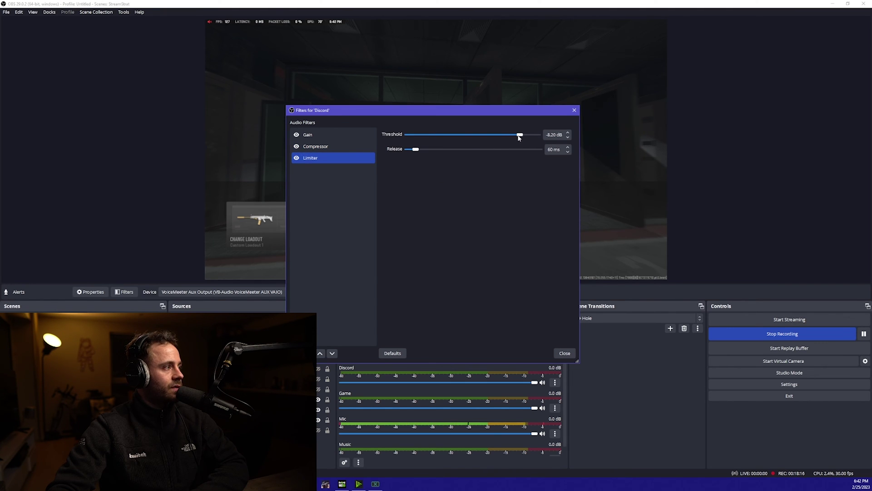
left_click_drag(517, 137, 514, 136)
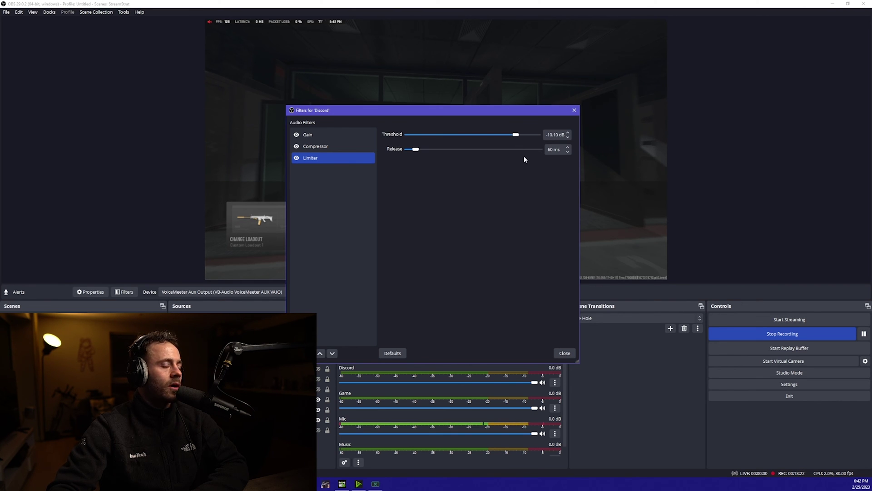
- Close Discord's filters, then set the Music compressor to -17.10 dB threshold and -0.30 dB output gain, and check its -9.00 dB limiter
left_click(564, 353)
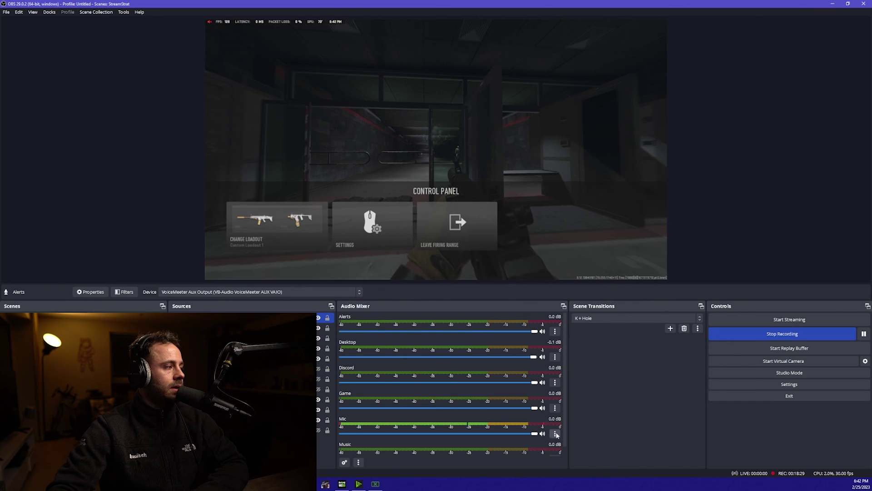
scroll(555, 437, "down", 1)
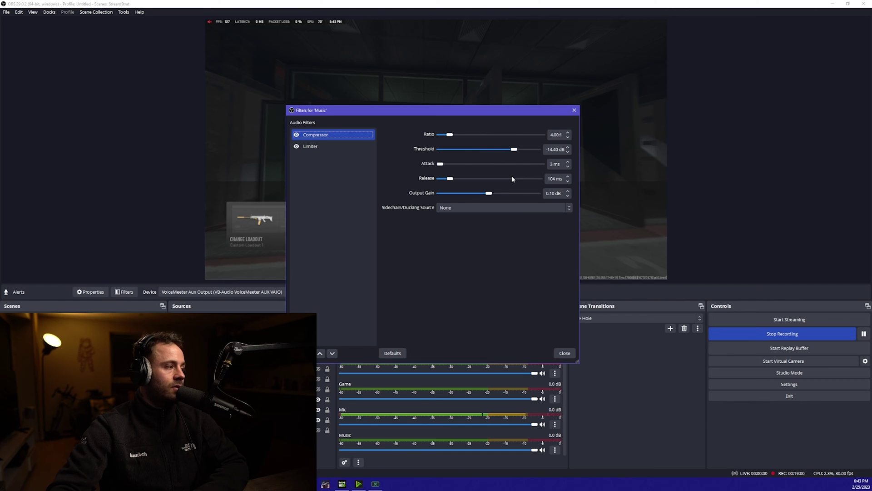
left_click(514, 150)
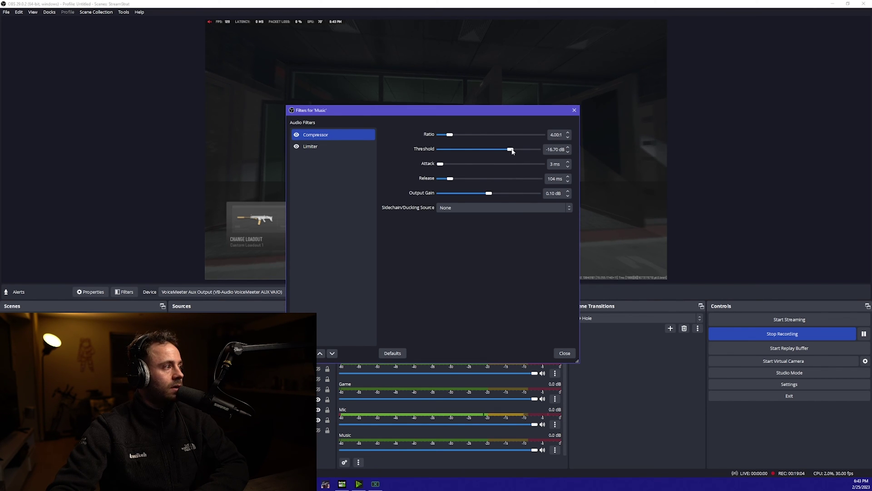
key("Left")
key("Left")
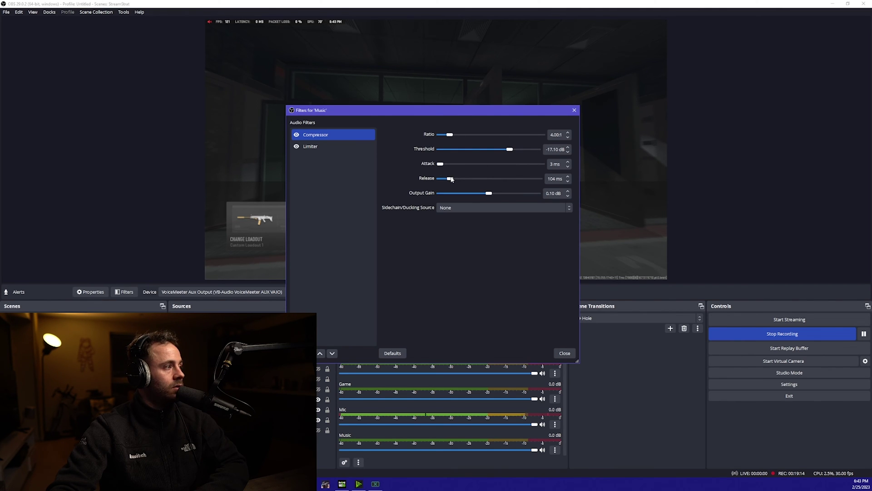
left_click_drag(485, 195, 487, 194)
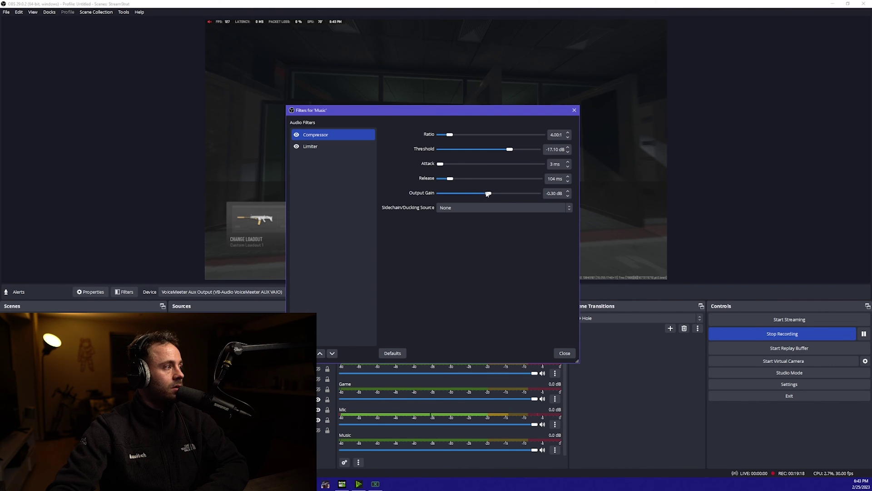
left_click(323, 148)
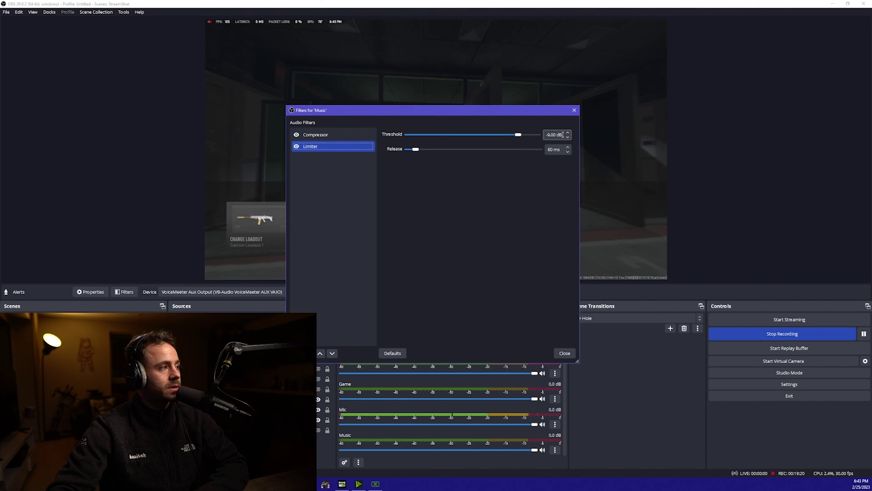
- Close the Music filters and play 'Mindless Matter' from the StreamBeats - Chillstep playlist in Spotify
left_click(564, 353)
key("alt+Tab")
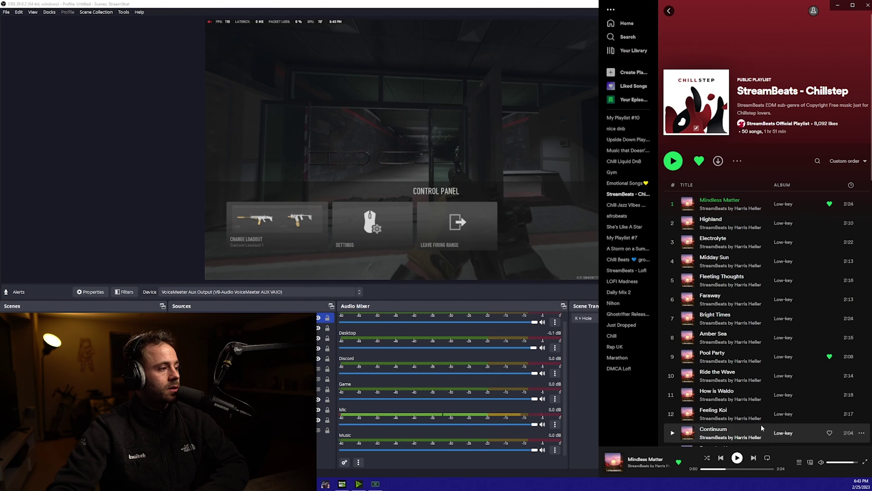
left_click(737, 458)
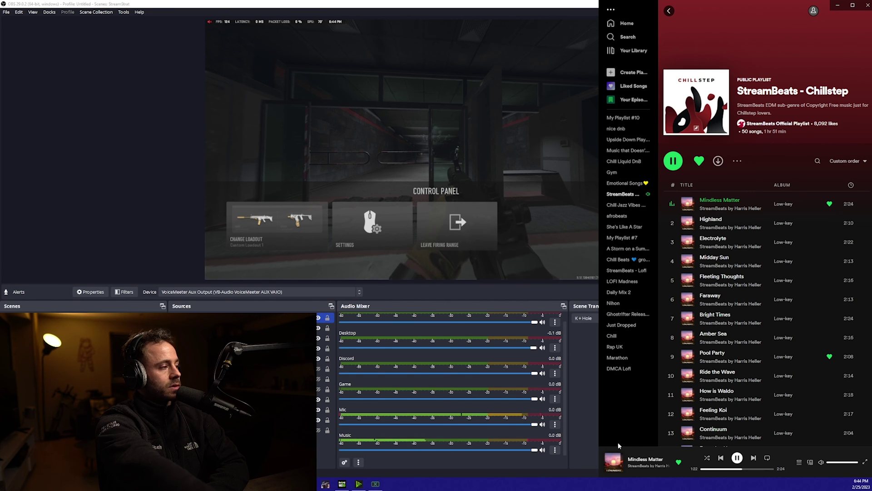
- Back in OBS, raise the Desktop compressor threshold to about -22.80 dB and close its filters
left_click(561, 373)
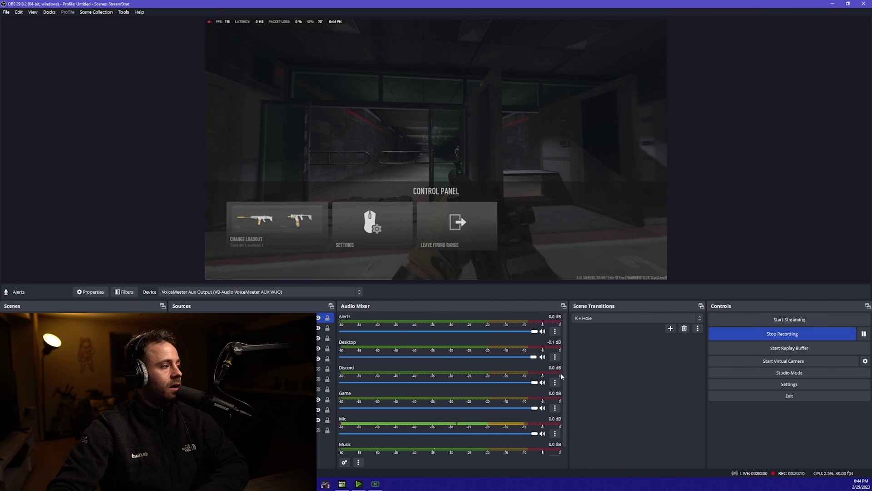
left_click(555, 356)
left_click(568, 441)
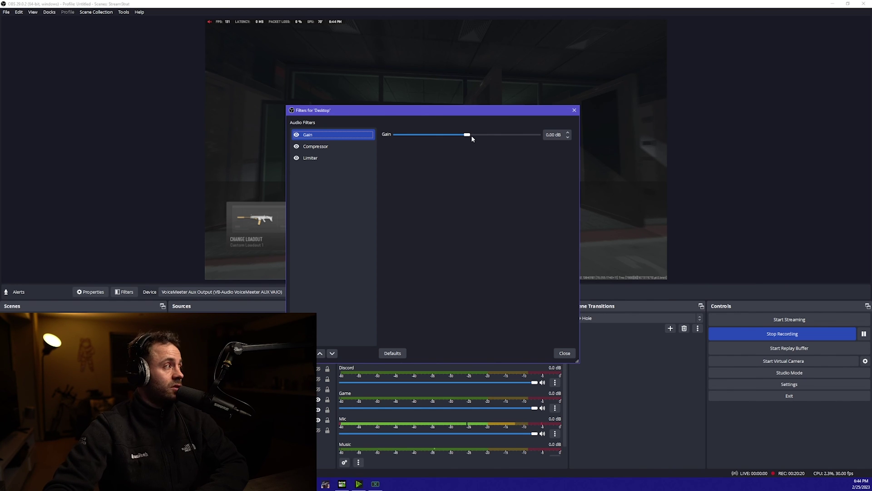
left_click(347, 146)
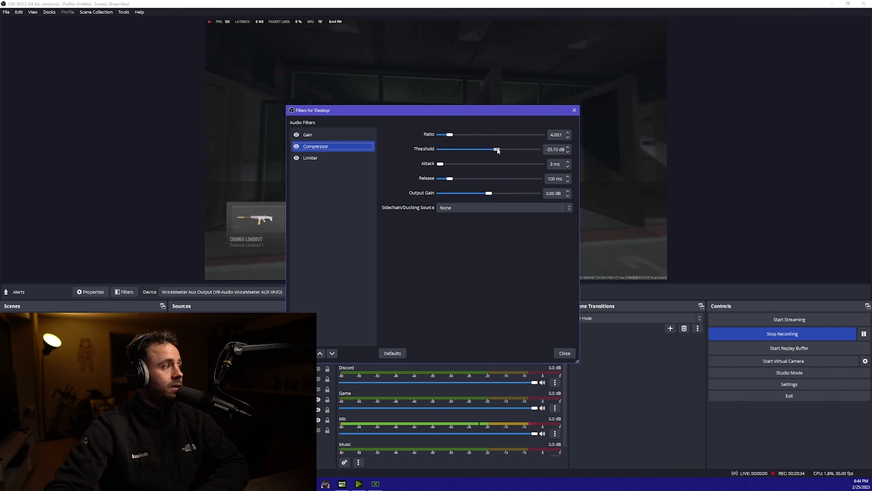
left_click_drag(498, 151, 501, 150)
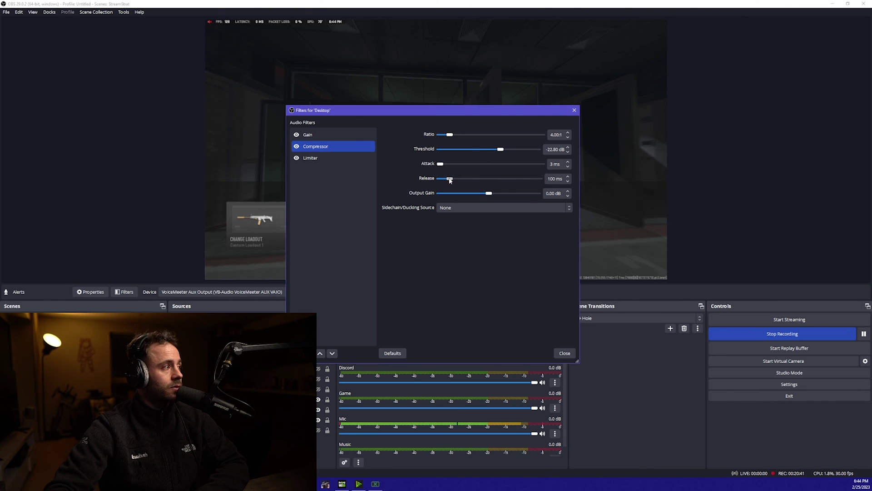
left_click(565, 353)
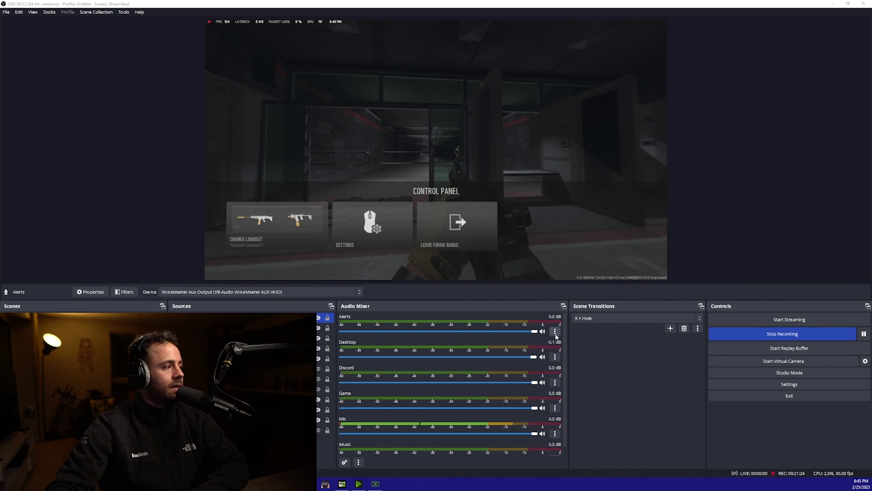
- In the Alerts filters, drop the Compressor threshold to -27.60 dB and the Limiter threshold to -10.10 dB
left_click(555, 332)
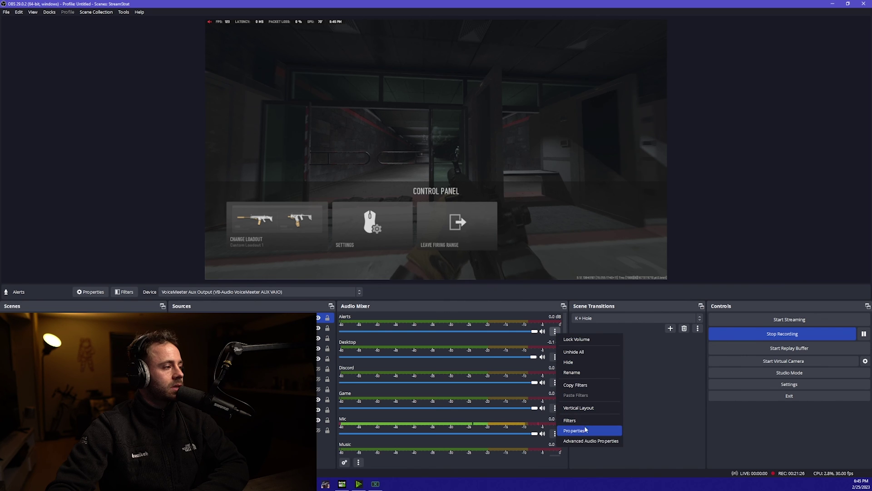
left_click(573, 420)
left_click_drag(406, 111, 401, 52)
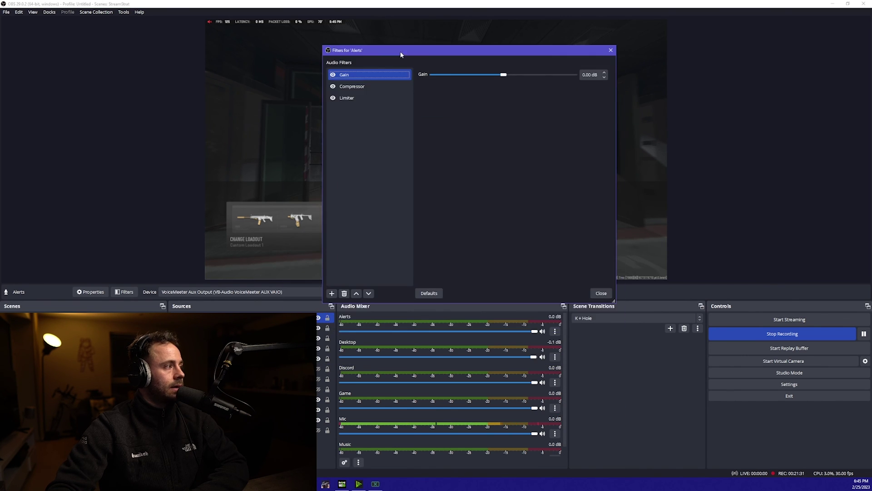
left_click(358, 87)
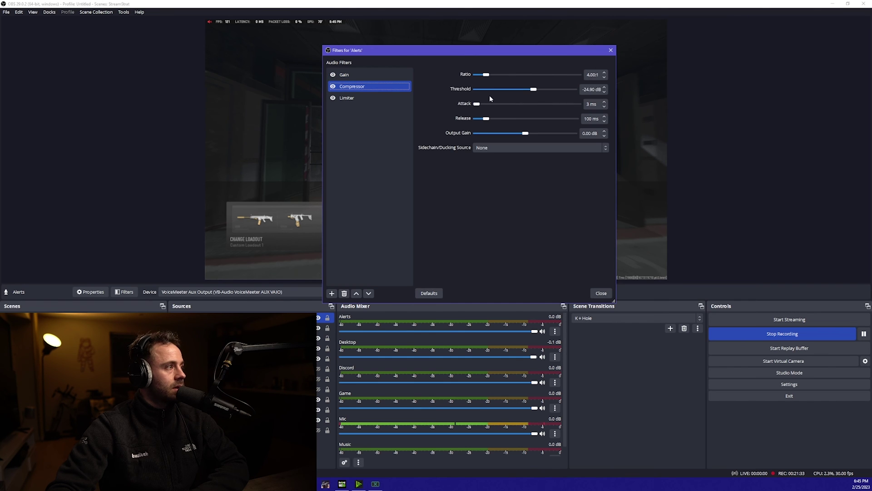
left_click(534, 90)
left_click_drag(532, 90, 530, 90)
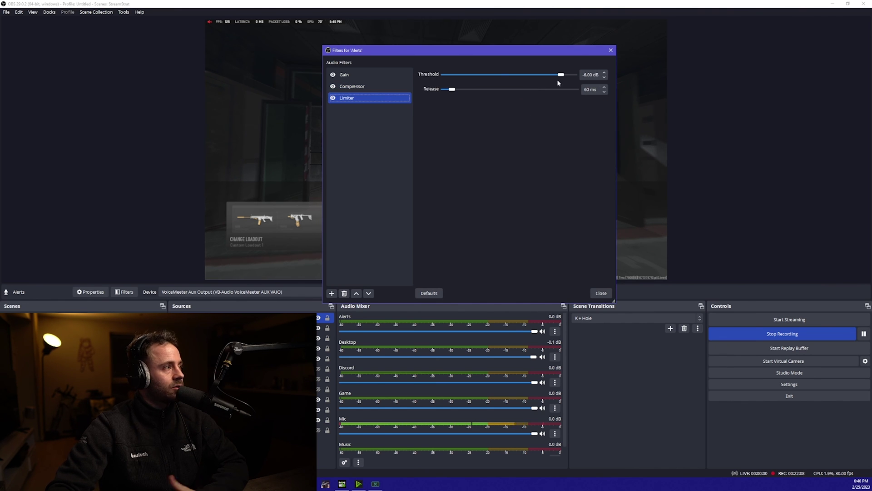
left_click(558, 76)
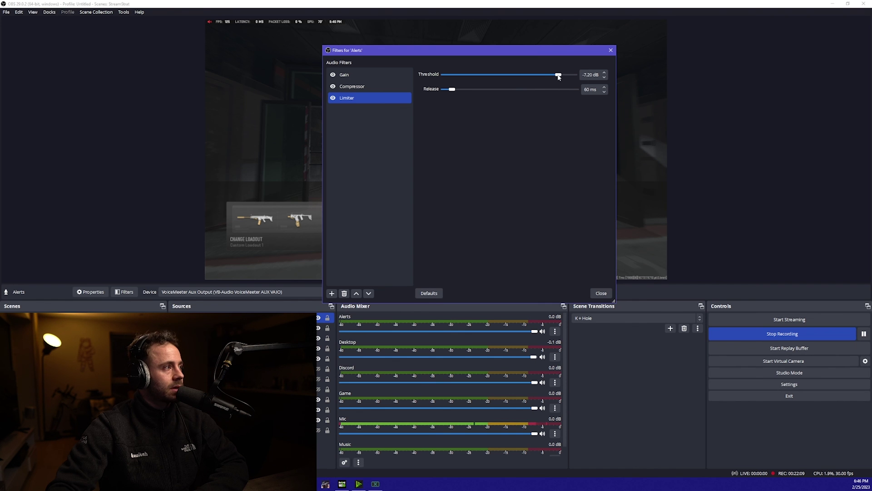
left_click_drag(559, 77, 553, 77)
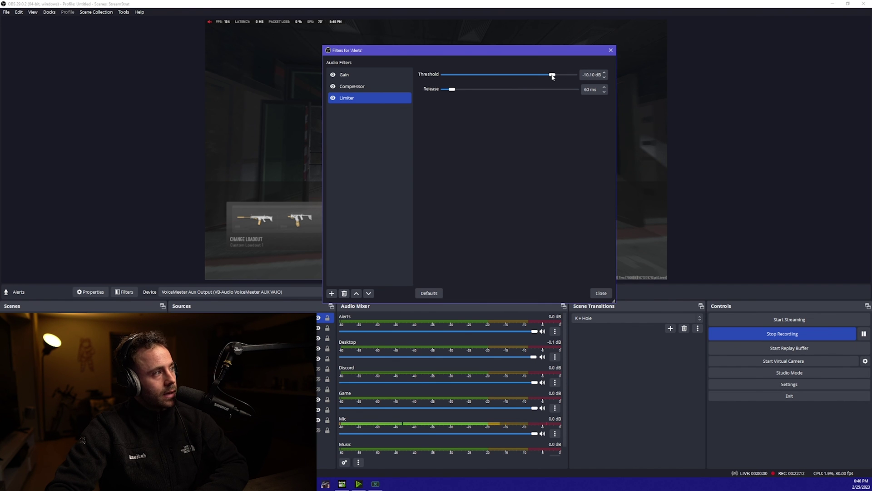